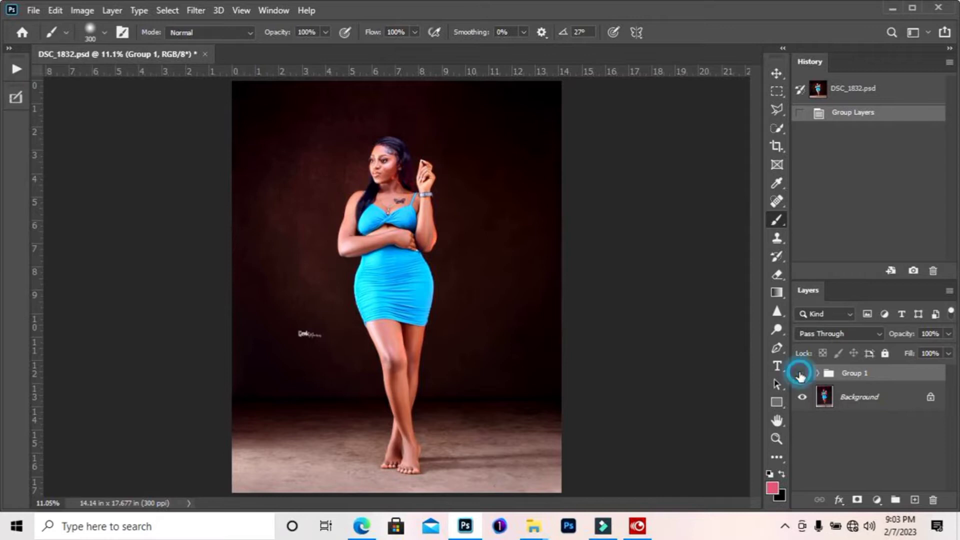
Compare the retouched Group 1 with the original photo by toggling its visibility, and inspect the dress and legs up close
click(803, 374)
click(802, 374)
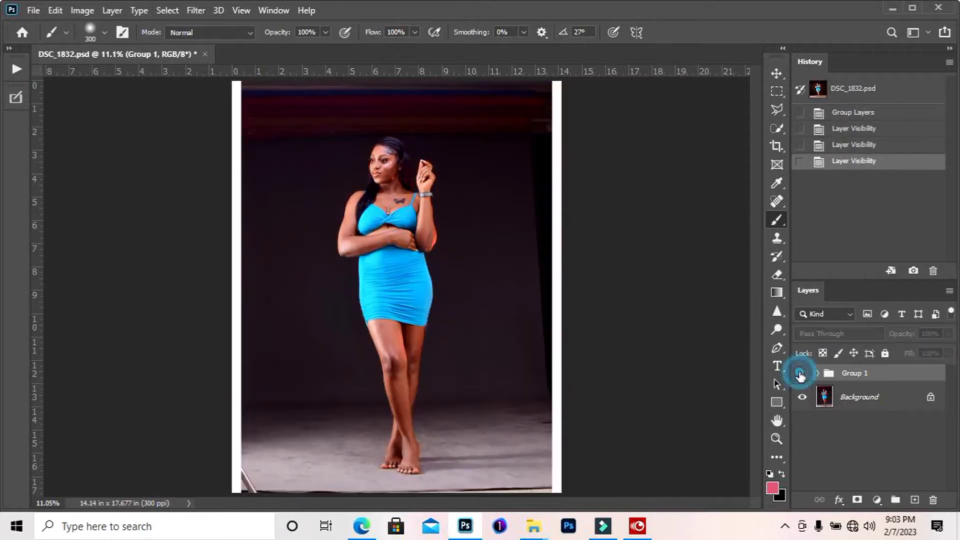
click(803, 374)
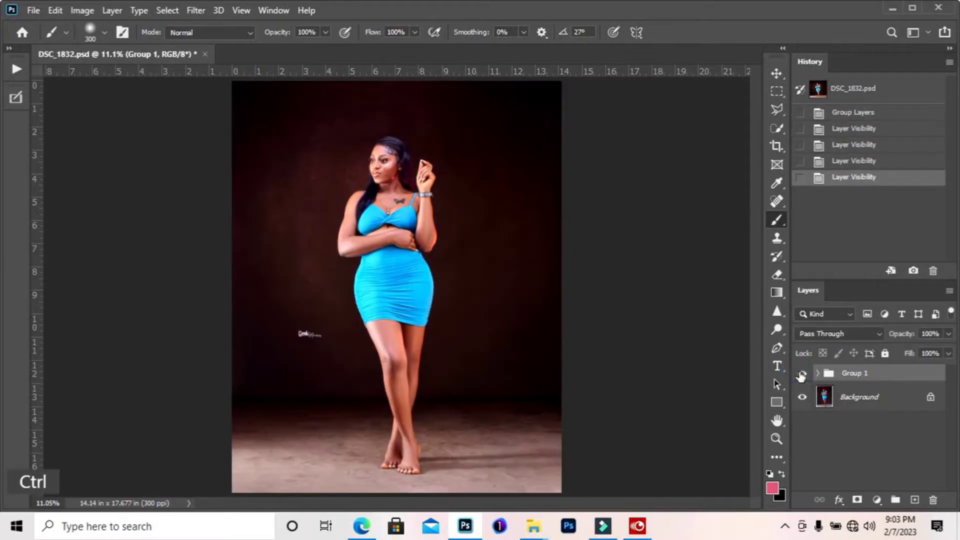
key(ctrl+plus)
key(ctrl+plus)
key(ctrl+plus)
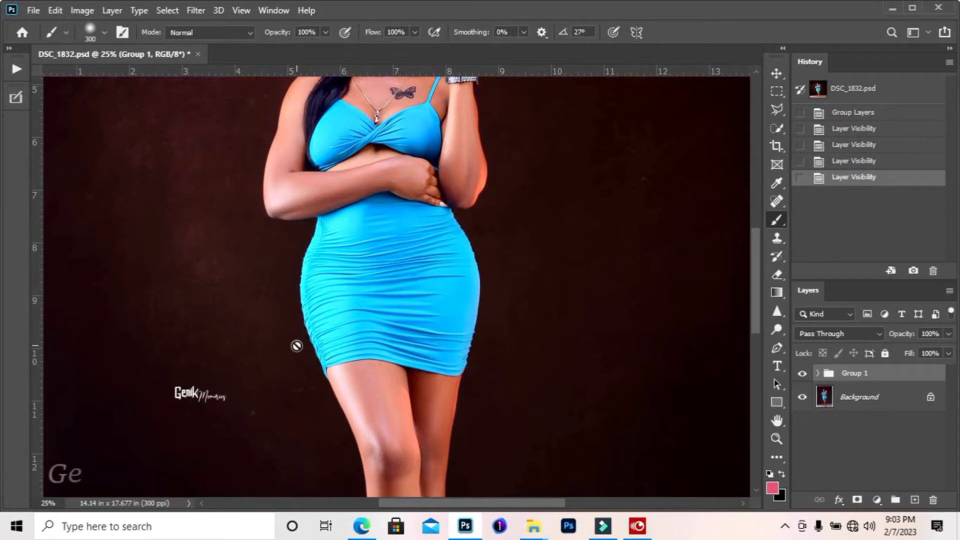
key(space)
drag(381, 188, 380, 154)
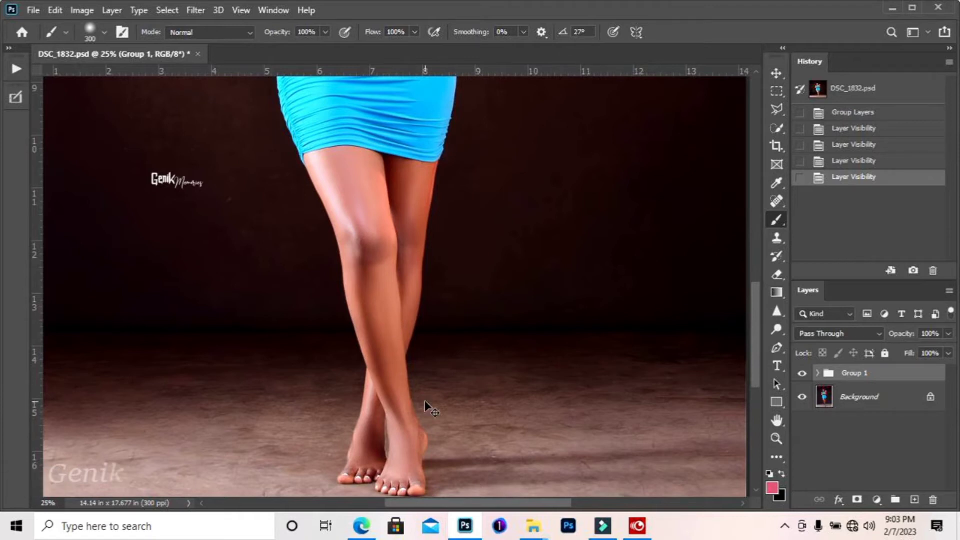
key(ctrl+0)
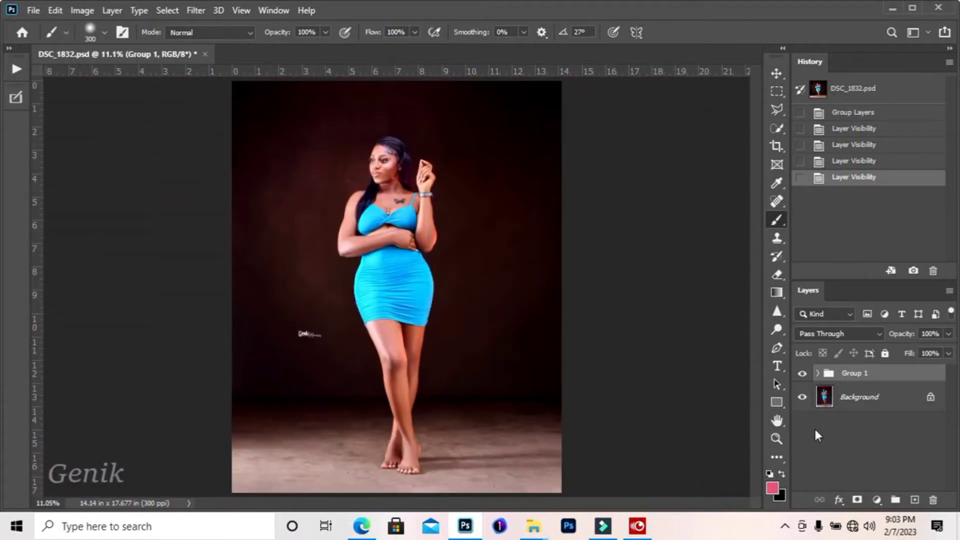
click(803, 375)
click(803, 376)
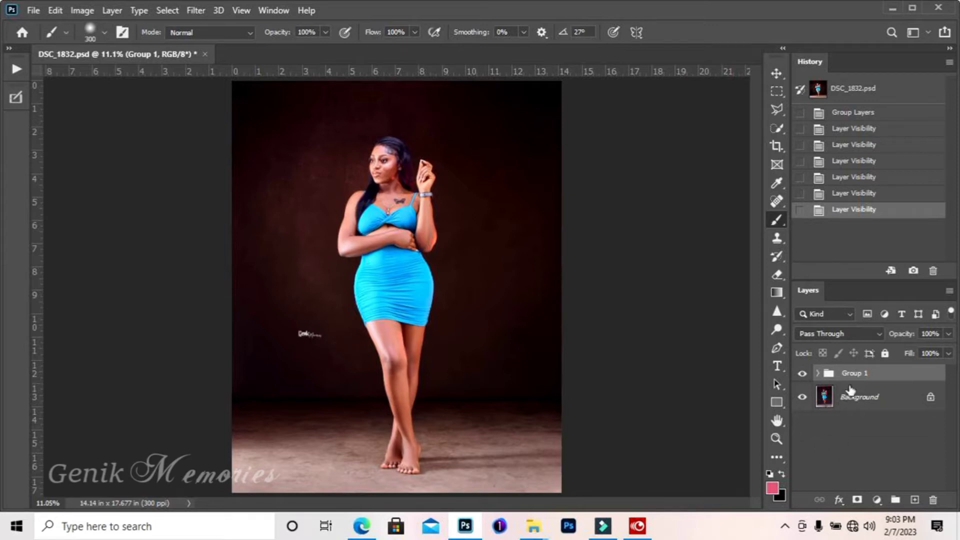
Duplicate the Background layer and place the copy above Group 1
drag(870, 402, 915, 499)
drag(883, 403, 873, 365)
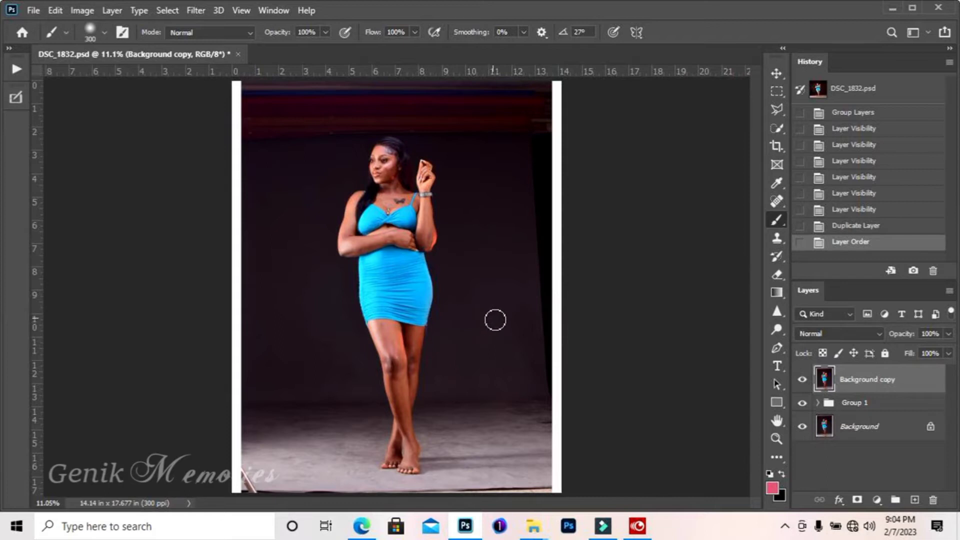
Open the Liquify filter on the Background copy and ready the Forward Warp tool with brush size 507, collapsing the Face-Aware Liquify options
click(195, 10)
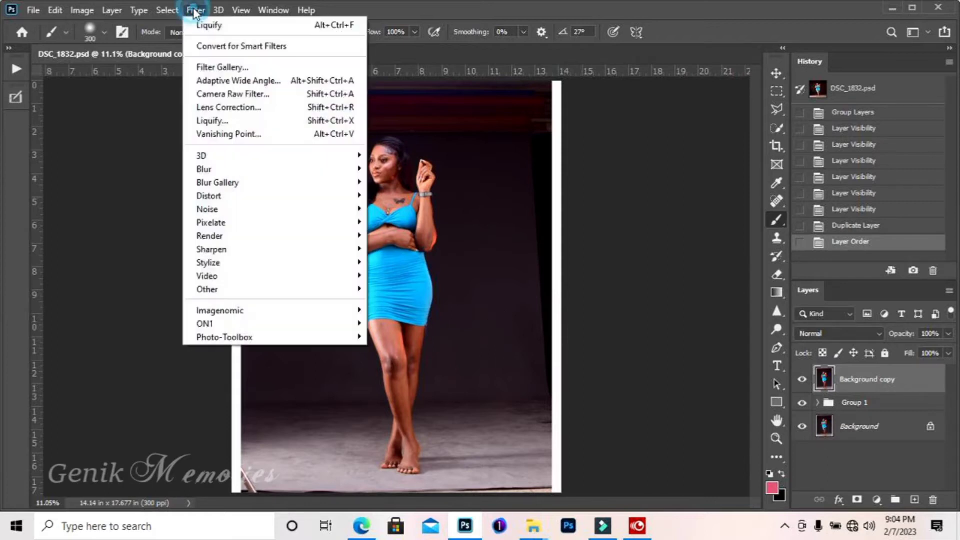
click(215, 122)
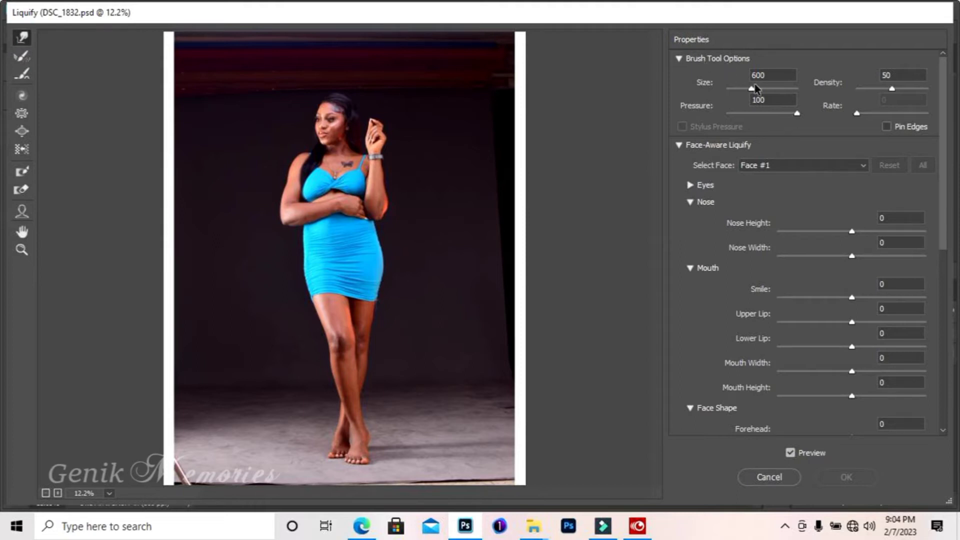
drag(753, 92, 744, 90)
click(767, 89)
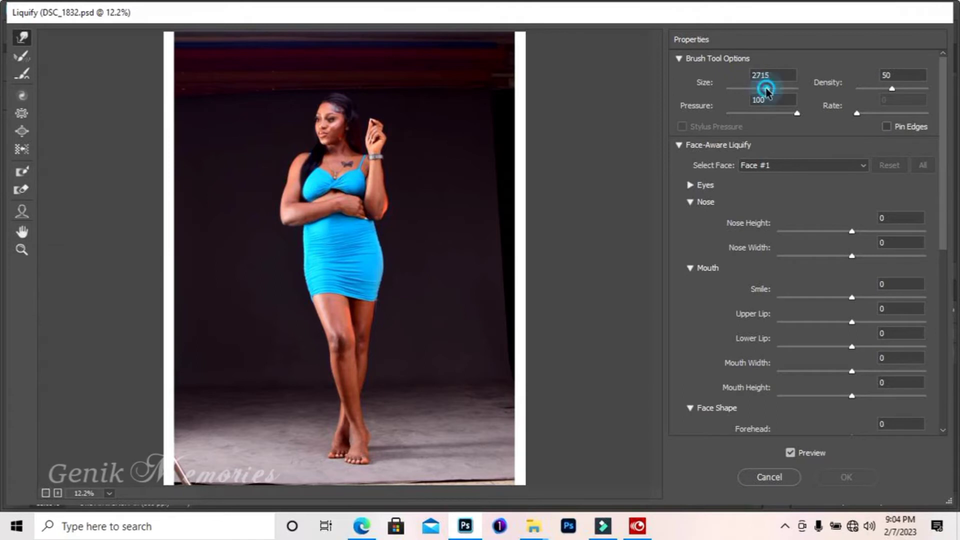
click(755, 89)
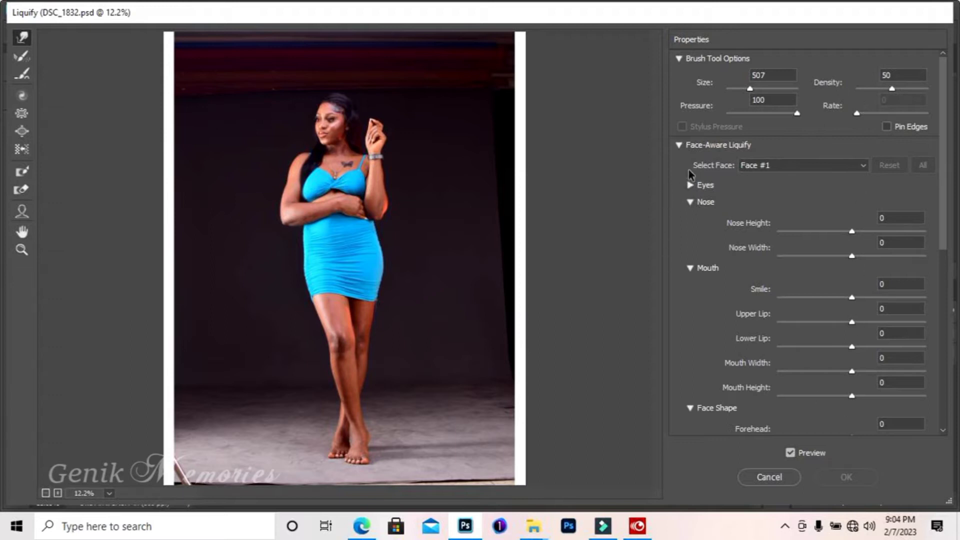
click(679, 146)
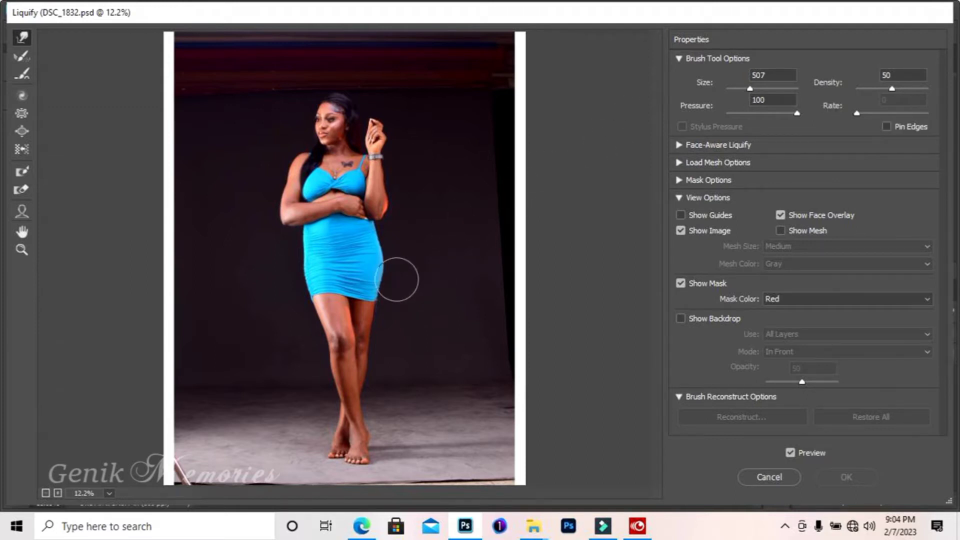
click(24, 36)
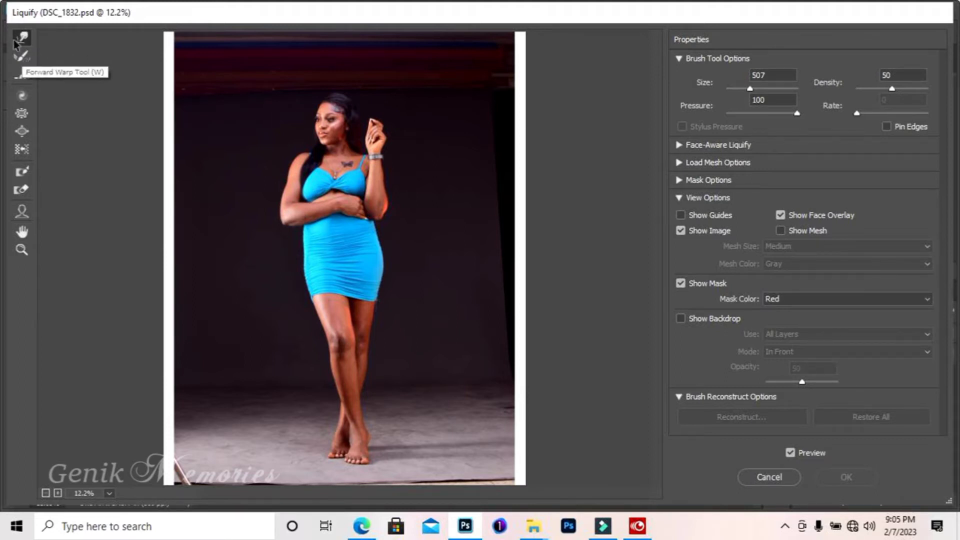
Push the dress outline outward along the left hip and down towards the hem with Forward Warp at brush size 500
key(ctrl+plus)
key(ctrl+plus)
key(ctrl+plus)
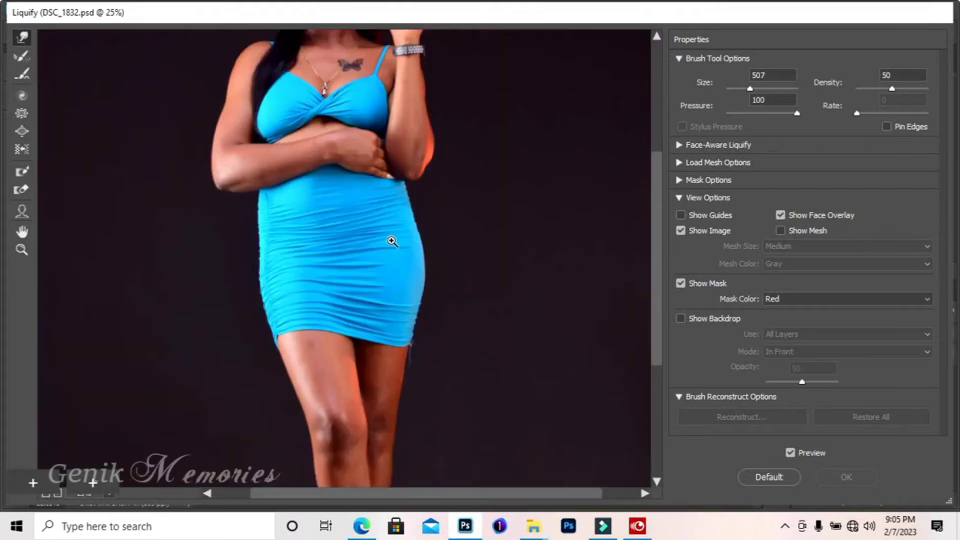
key(bracketleft)
drag(203, 229, 183, 230)
drag(188, 300, 175, 247)
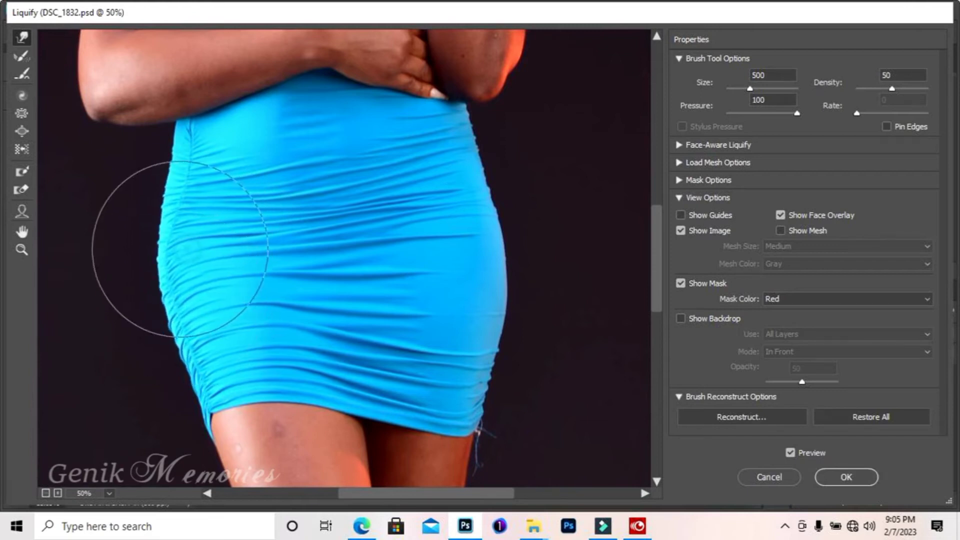
drag(206, 369, 202, 364)
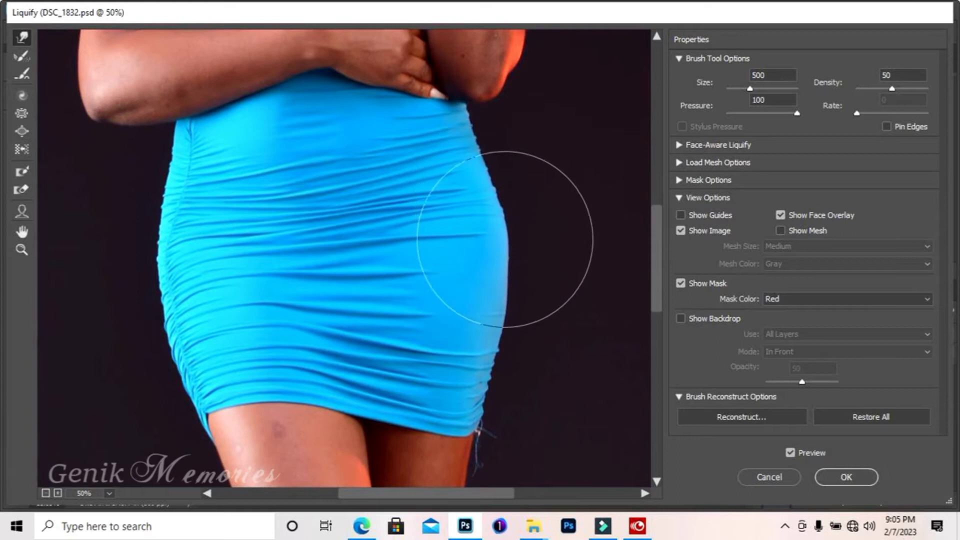
Push the dress outline outward along the right hip with several Forward Warp strokes to round its curve
drag(500, 196, 502, 194)
key(bracketleft)
key(bracketleft)
key(bracketright)
key(bracketleft)
drag(497, 172, 506, 171)
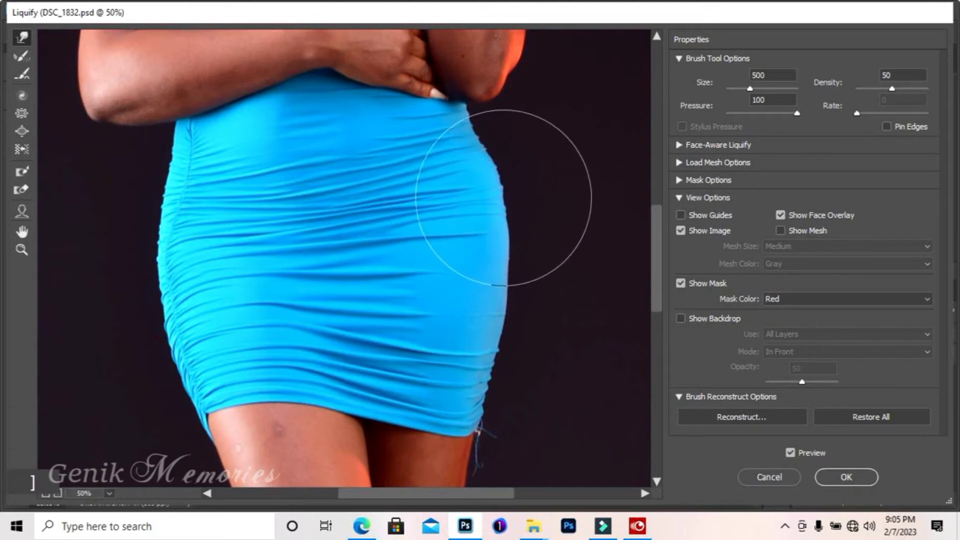
key(bracketright)
key(bracketright)
drag(528, 284, 525, 274)
mouse_move(515, 315)
mouse_down()
mouse_move(517, 324)
mouse_move(509, 317)
mouse_up()
Refine the left hip curve down to the dress hem with Forward Warp at brush sizes 400 and 500
mouse_move(172, 261)
mouse_down()
mouse_move(182, 223)
mouse_move(179, 301)
mouse_move(160, 296)
mouse_move(175, 327)
mouse_move(167, 385)
mouse_move(169, 276)
mouse_up()
key(bracketleft)
mouse_move(184, 203)
mouse_down()
mouse_move(176, 189)
mouse_move(160, 300)
mouse_move(150, 301)
mouse_move(160, 310)
mouse_up()
scroll(210, 305, down, 3)
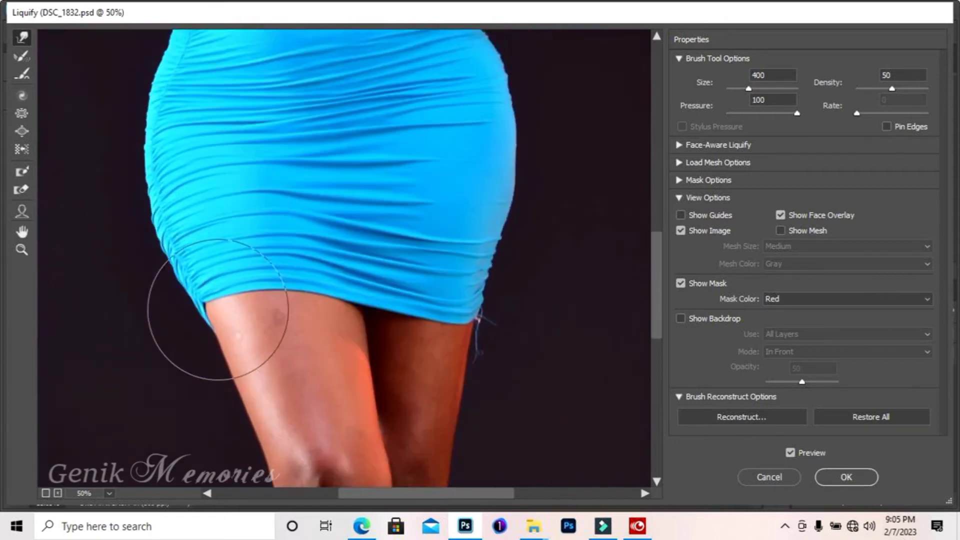
key(bracketright)
click(235, 251)
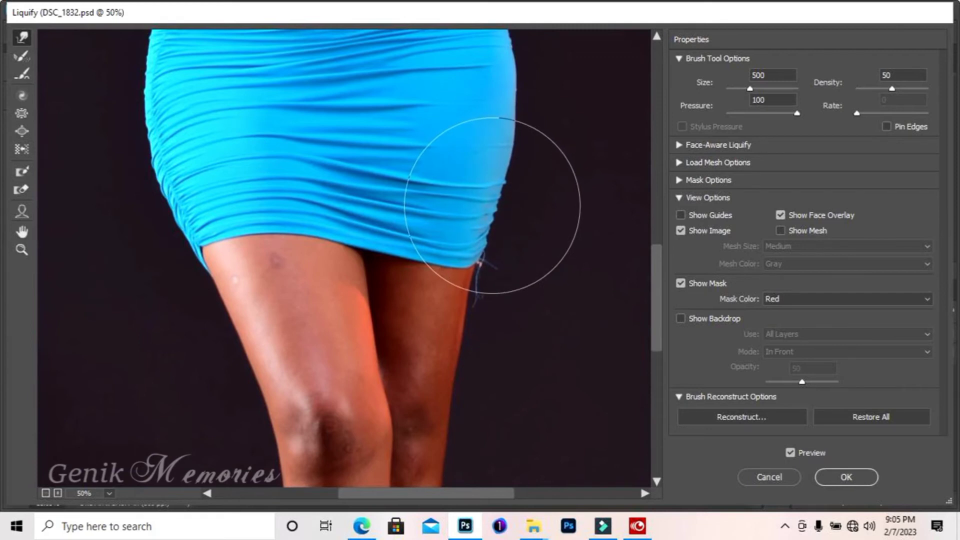
Smooth the upper part of the right hip just below the waist with Forward Warp at brush size 300
key(ctrl+minus)
scroll(510, 188, up, 3)
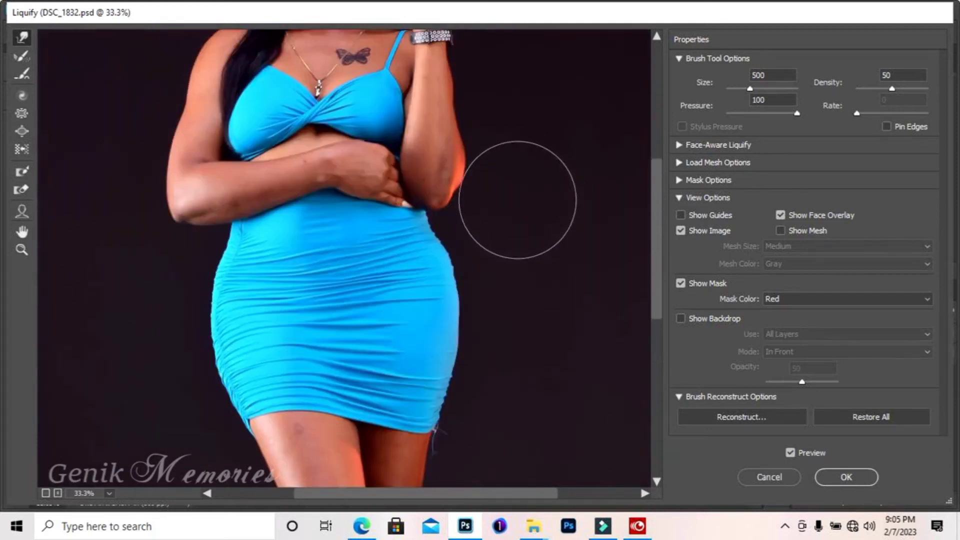
key(bracketleft)
key(bracketleft)
key(bracketleft)
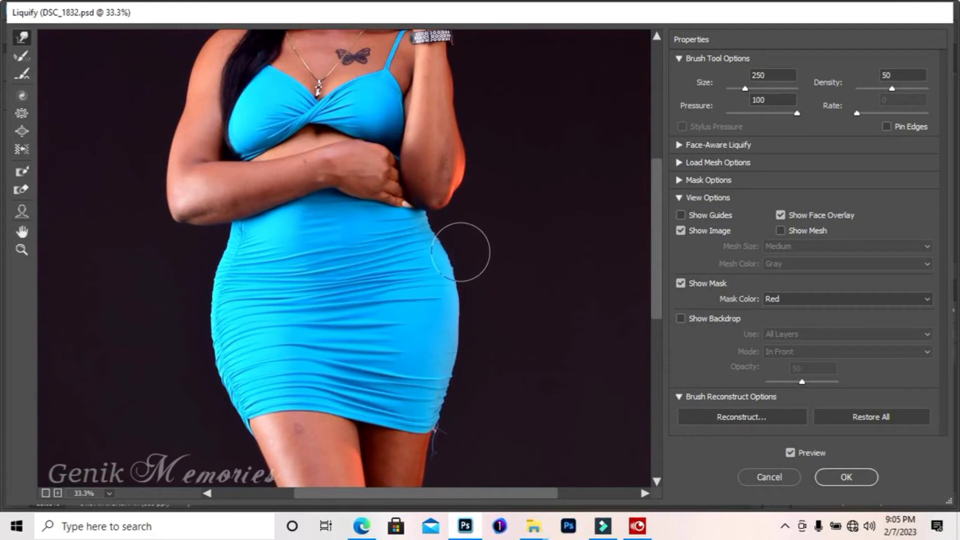
key(bracketright)
drag(465, 244, 468, 243)
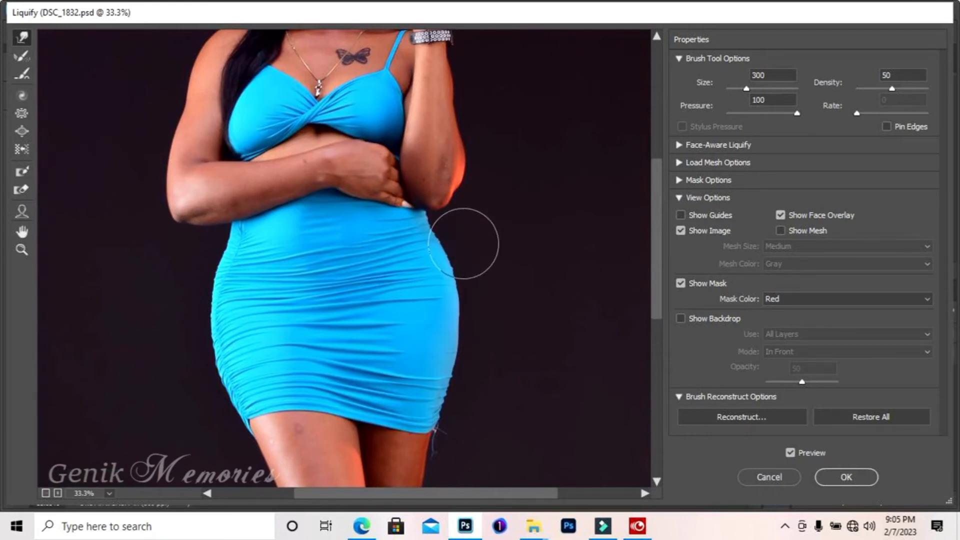
Widen the right and left hips slightly at their fullest point with Forward Warp at brush size 600
key(bracketright)
key(bracketright)
key(bracketright)
key(bracketright)
drag(465, 317, 473, 315)
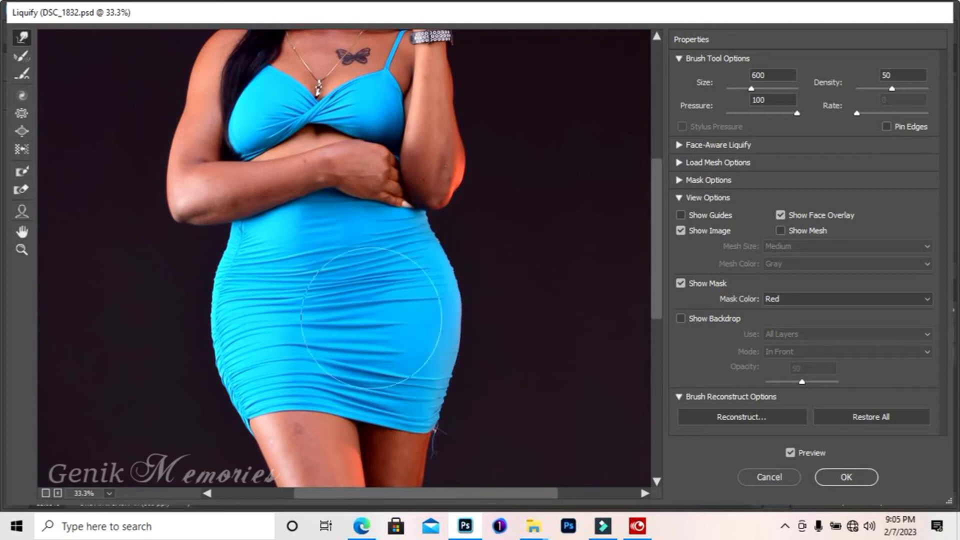
drag(244, 313, 239, 313)
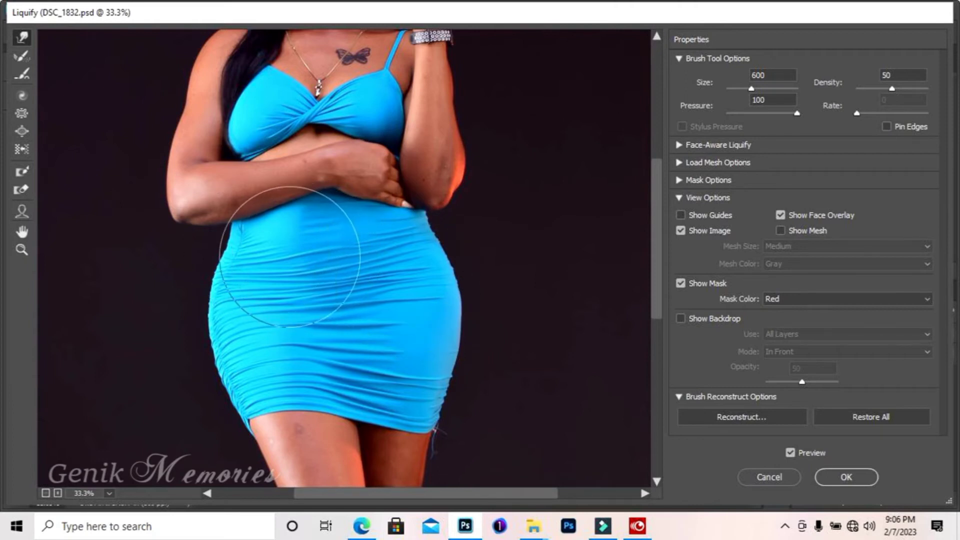
Try to slim the waist below both arms by pulling its sides inward with Forward Warp, reducing the brush size to 250
key(ctrl+plus)
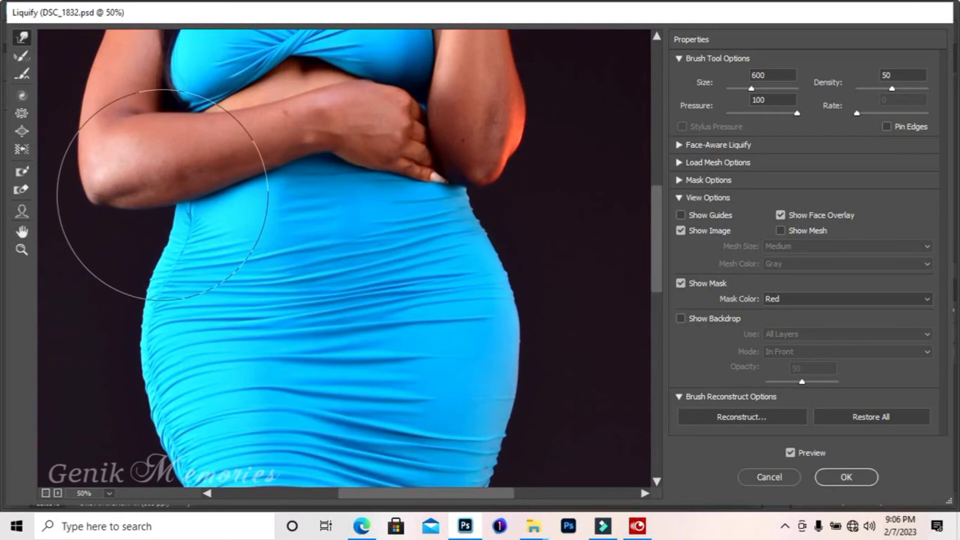
key(bracketleft)
key(bracketleft)
key(bracketleft)
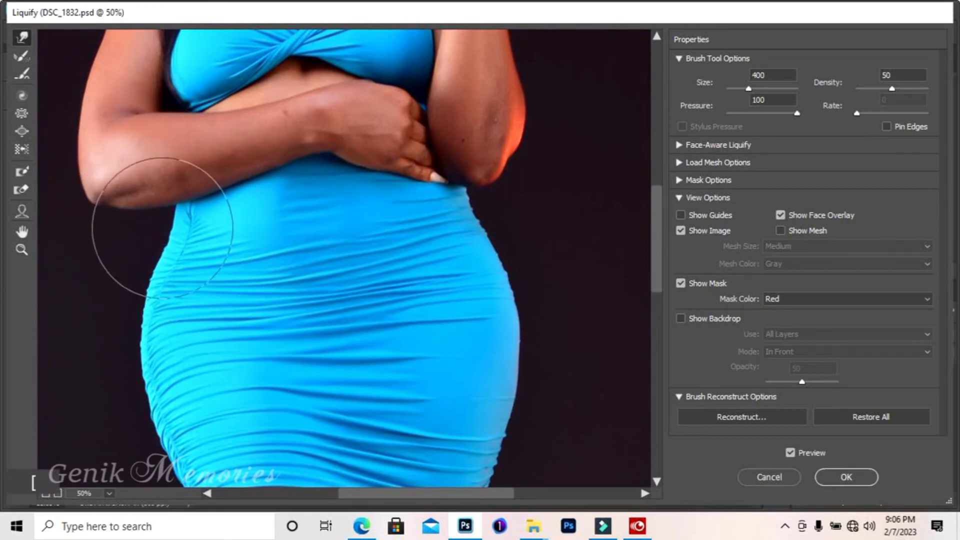
drag(170, 215, 188, 205)
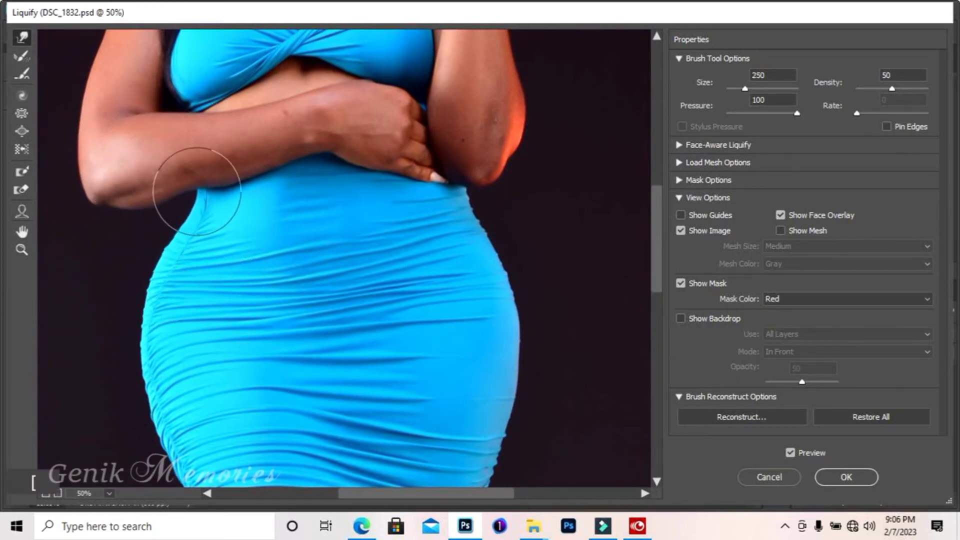
drag(465, 193, 436, 190)
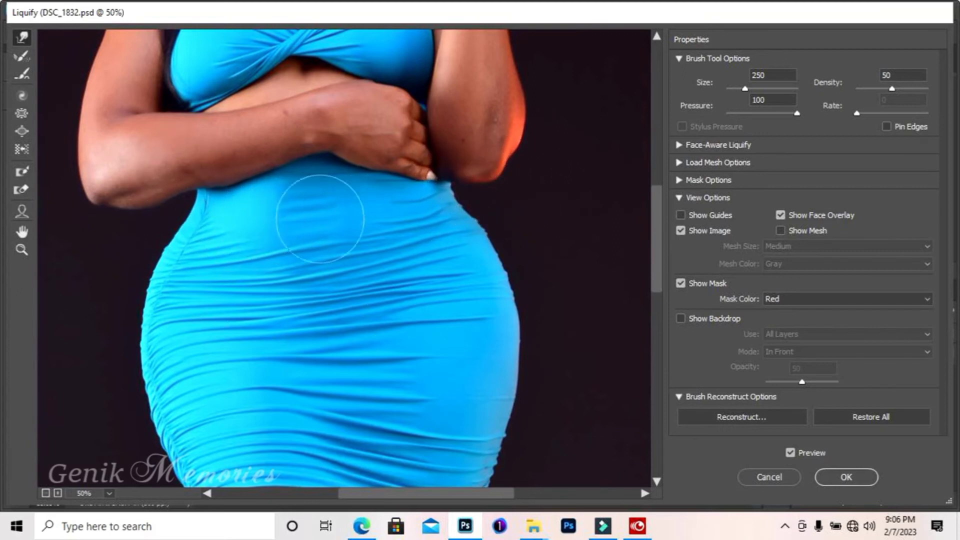
Undo the two waist-slimming warp strokes
key(ctrl)
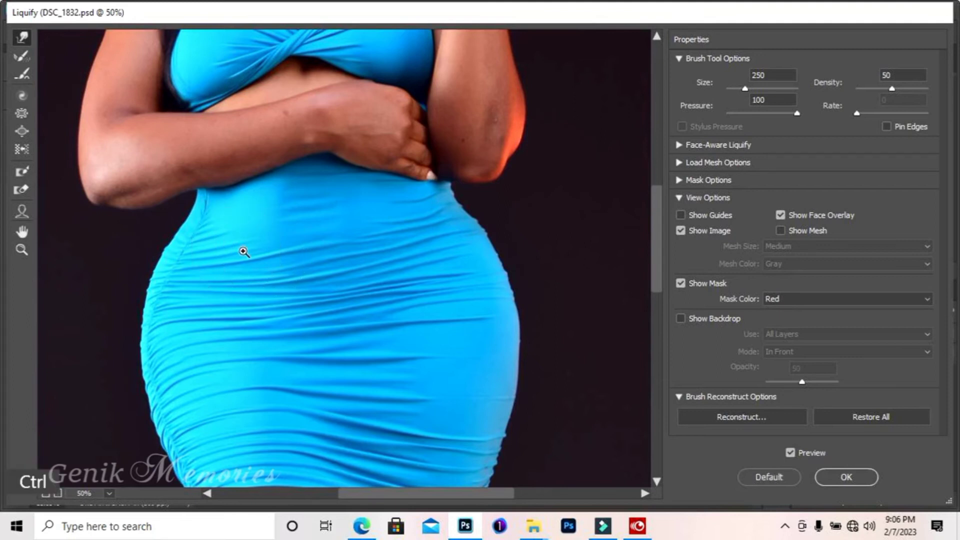
key(ctrl+z)
key(ctrl+z)
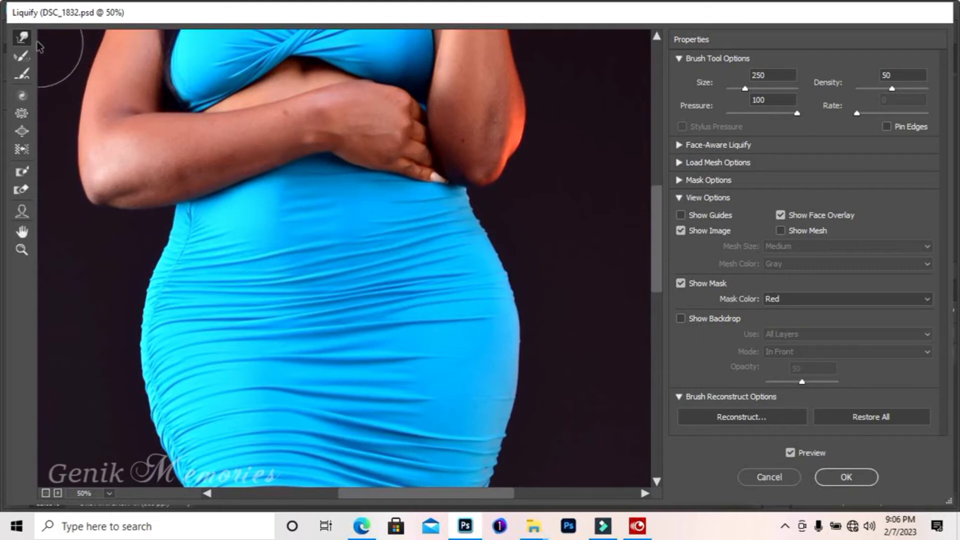
Paint a freeze mask over the elbow beside the right side of the waist with the Freeze Mask tool at brush size 60
click(23, 173)
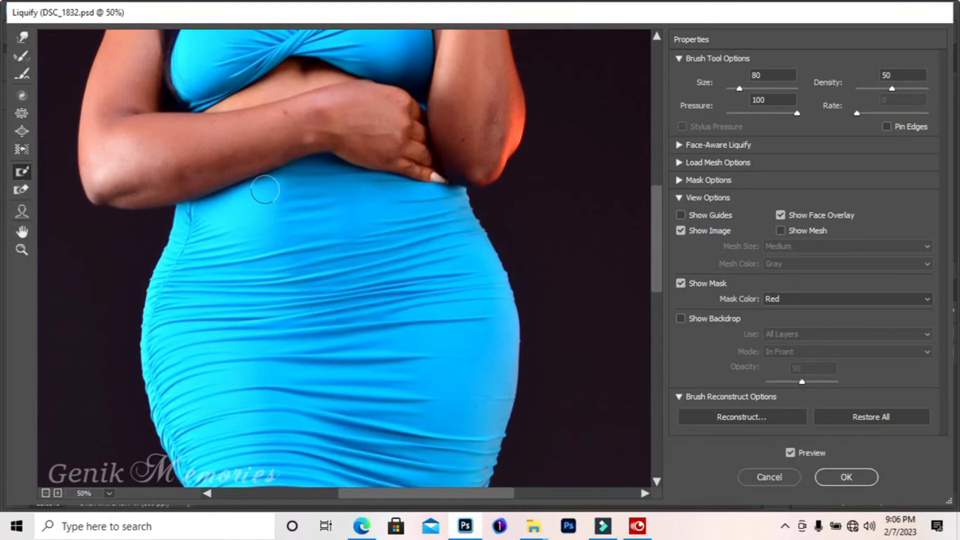
ctrl+click(444, 166)
key(ctrl+plus)
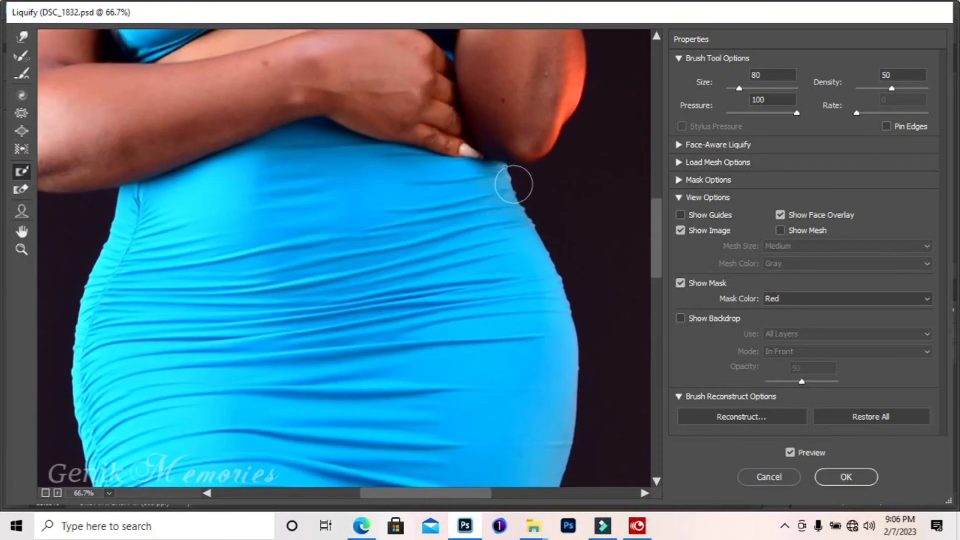
key(bracketleft)
key(bracketleft)
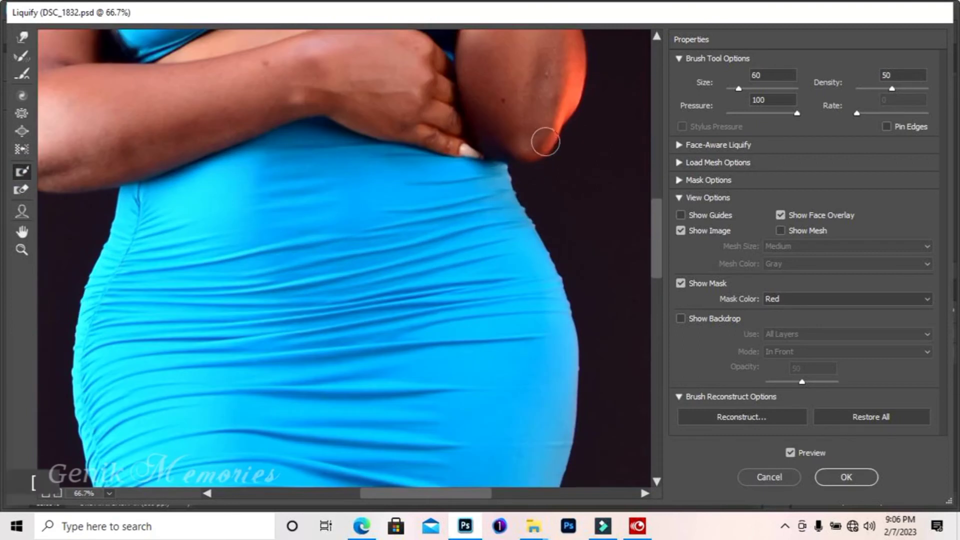
click(558, 130)
drag(558, 130, 549, 139)
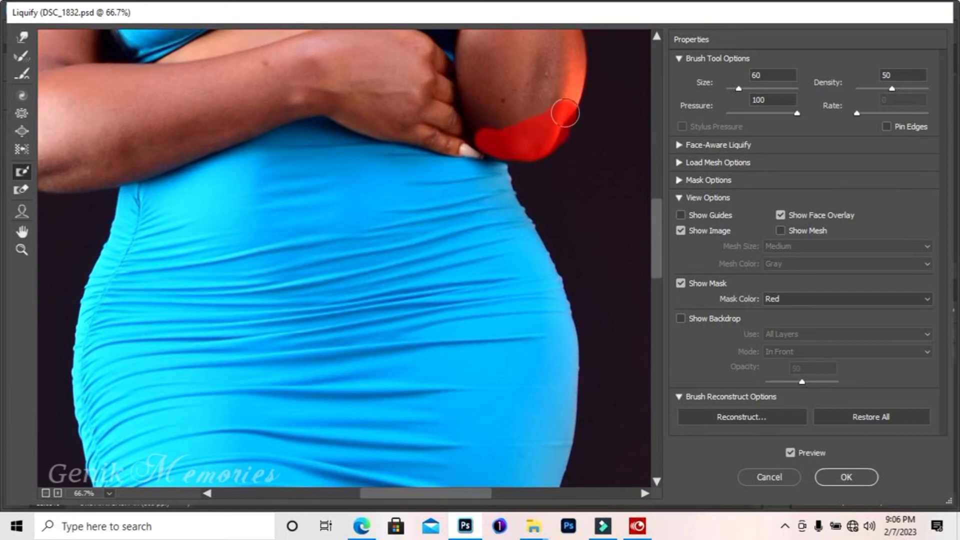
Paint a freeze mask over the elbow and lower forearm beside the left side of the waist at brush size 60
key(space)
mouse_move(53, 167)
mouse_down()
mouse_move(230, 165)
mouse_move(206, 176)
mouse_move(245, 188)
mouse_up()
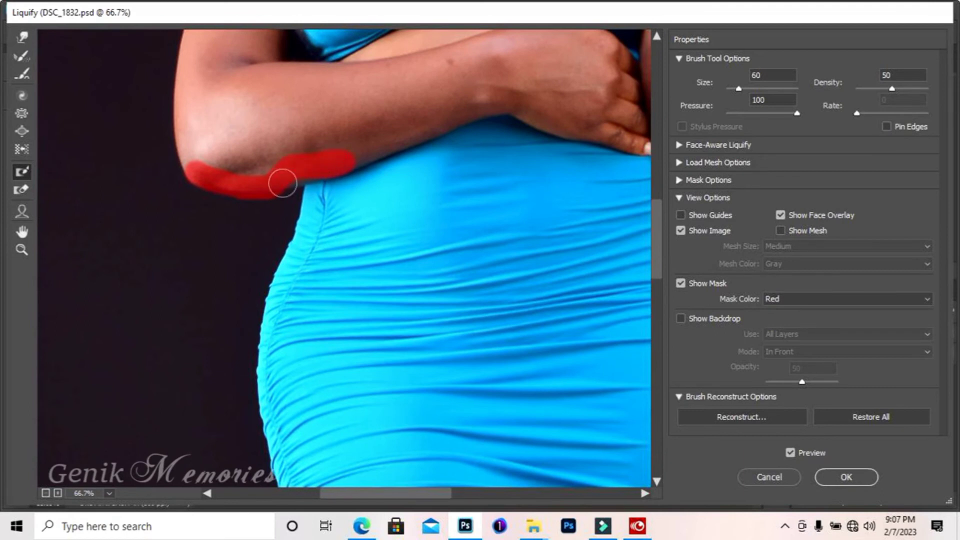
drag(282, 182, 286, 176)
mouse_move(280, 160)
mouse_down()
mouse_move(214, 170)
mouse_move(333, 133)
mouse_up()
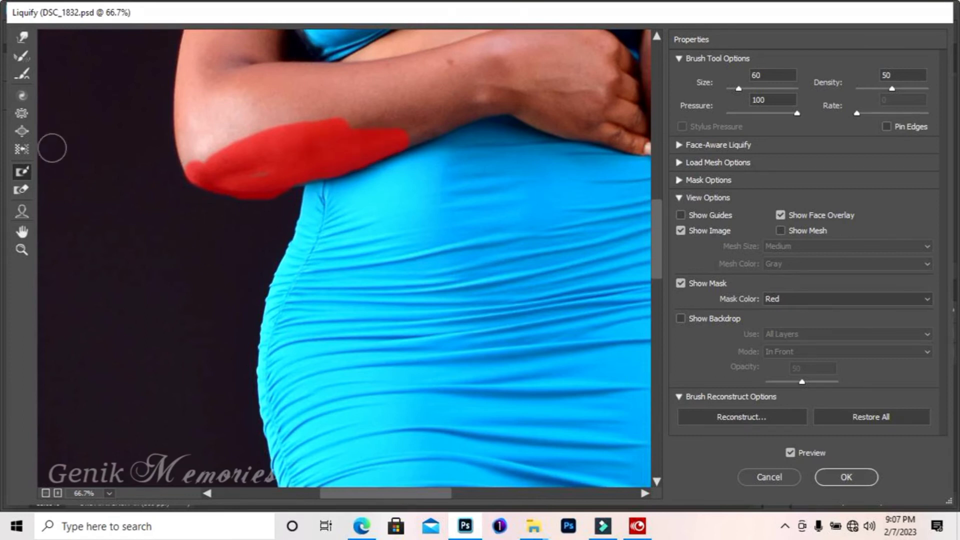
Pull the left side of the waist inward just below the frozen forearm with Forward Warp, starting at brush size 300
click(22, 37)
key(bracketright)
key(bracketright)
key(bracketright)
key(bracketright)
key(bracketright)
key(bracketright)
key(bracketright)
key(bracketright)
key(bracketleft)
key(bracketleft)
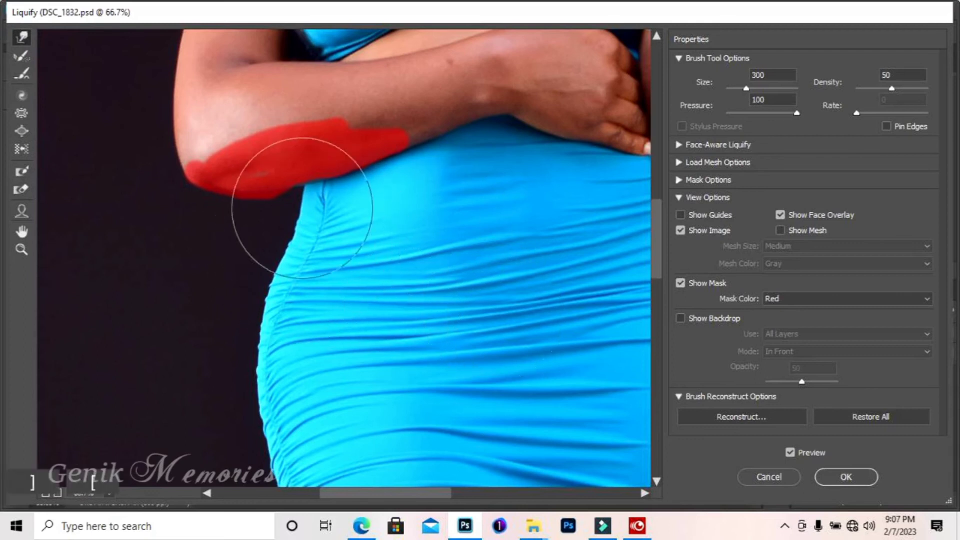
mouse_move(294, 208)
mouse_down()
mouse_move(308, 201)
mouse_move(300, 186)
mouse_move(312, 176)
mouse_up()
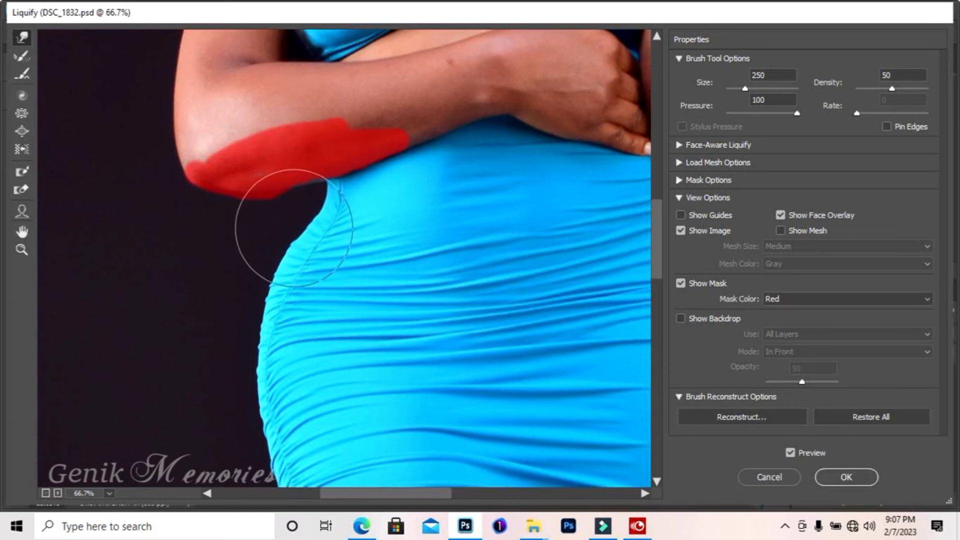
Refine the left waist curve where it runs into the hip with Forward Warp, reducing the brush size from 250 to 150
drag(289, 221, 293, 240)
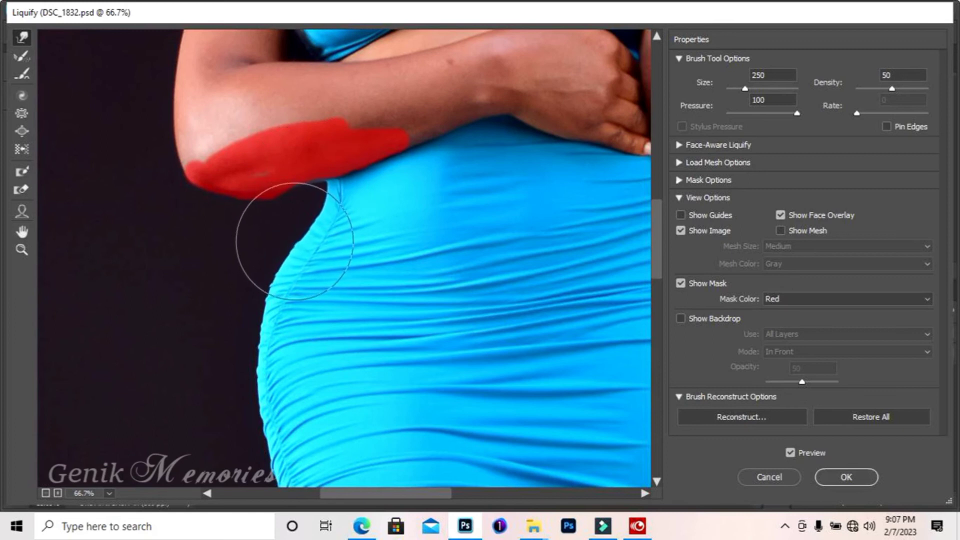
key(bracketleft)
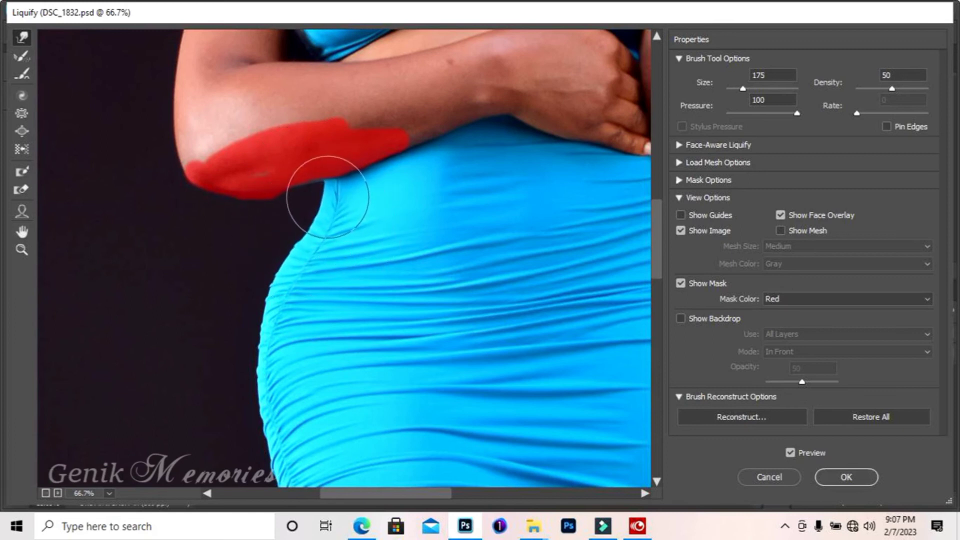
key(bracketleft)
drag(301, 230, 311, 215)
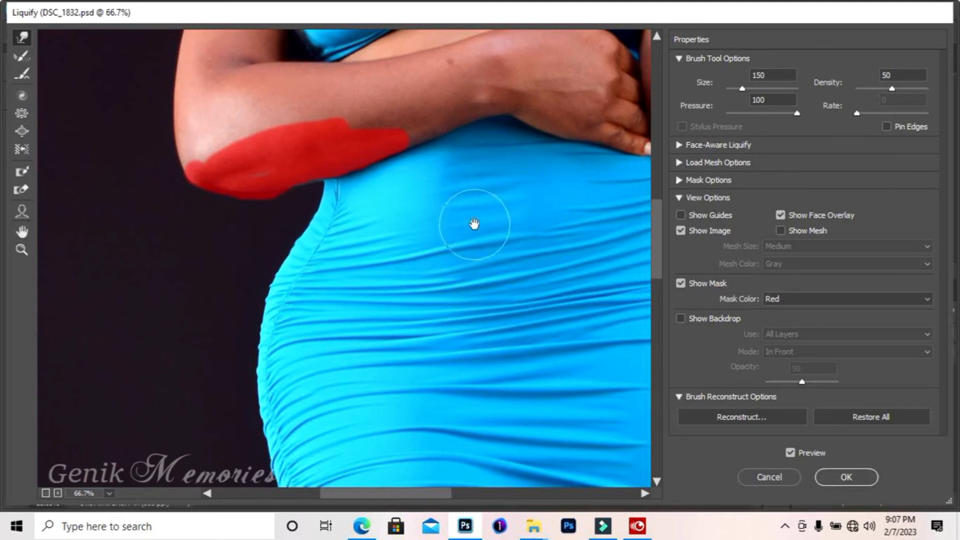
Check the Liquify preview, and pull the right side of the waist inward below the frozen elbow with Forward Warp at size 150
drag(474, 224, 350, 216)
click(790, 453)
click(790, 453)
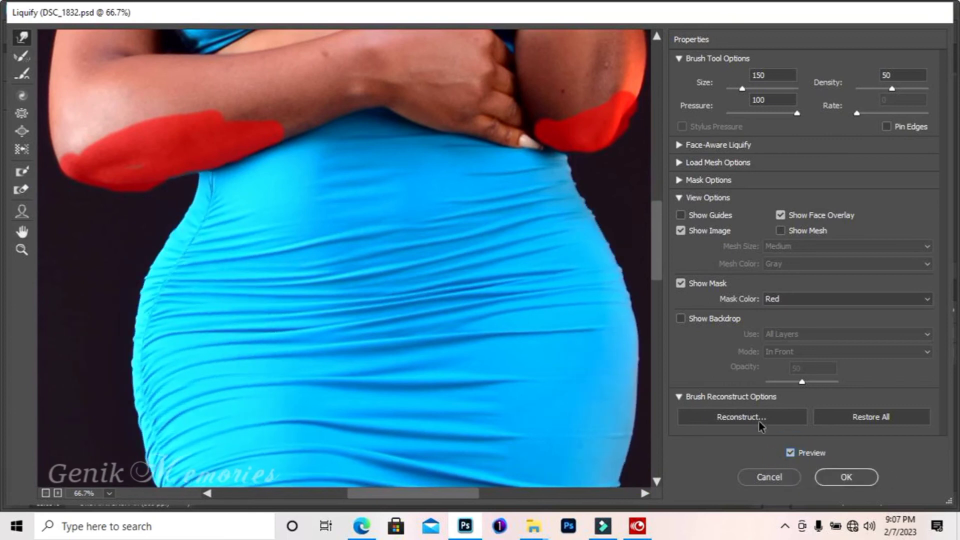
key(space)
key(p)
key(p)
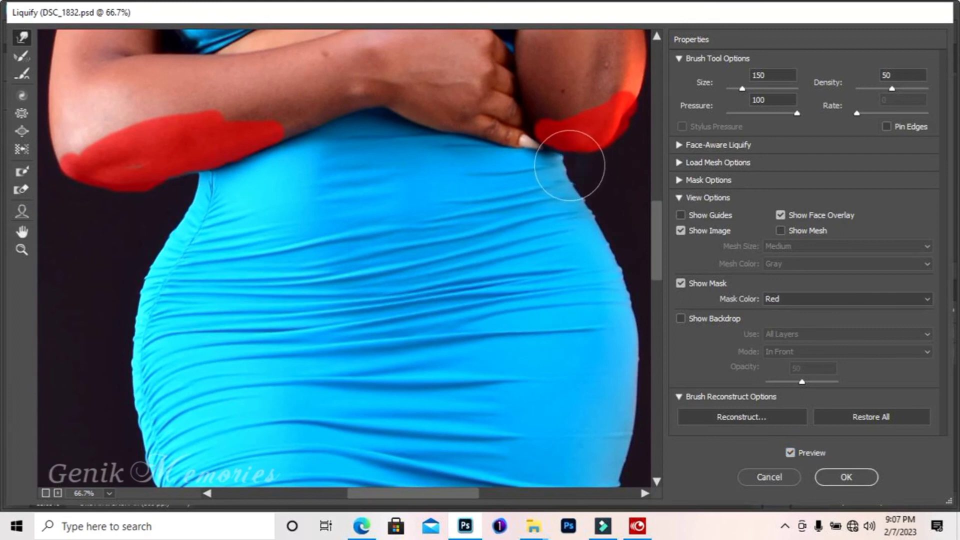
click(577, 158)
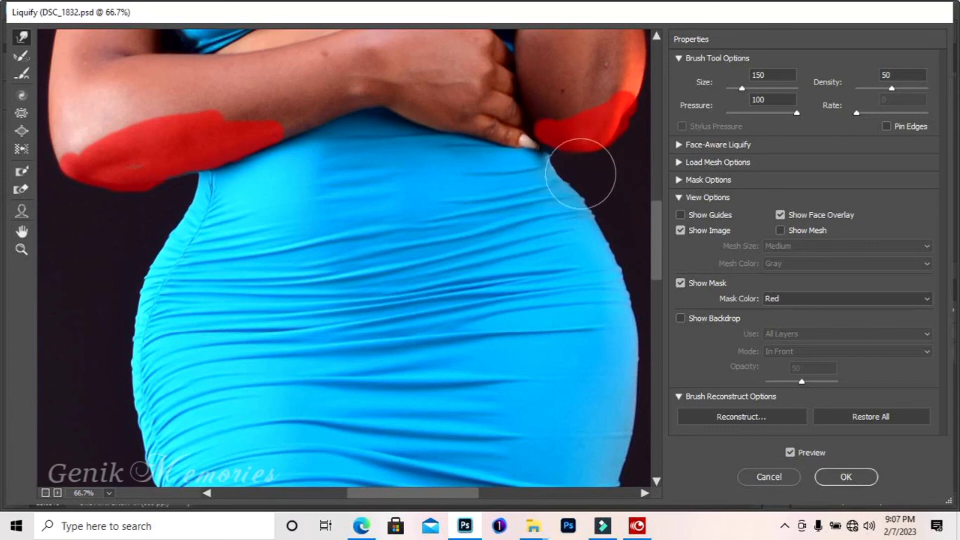
click(584, 186)
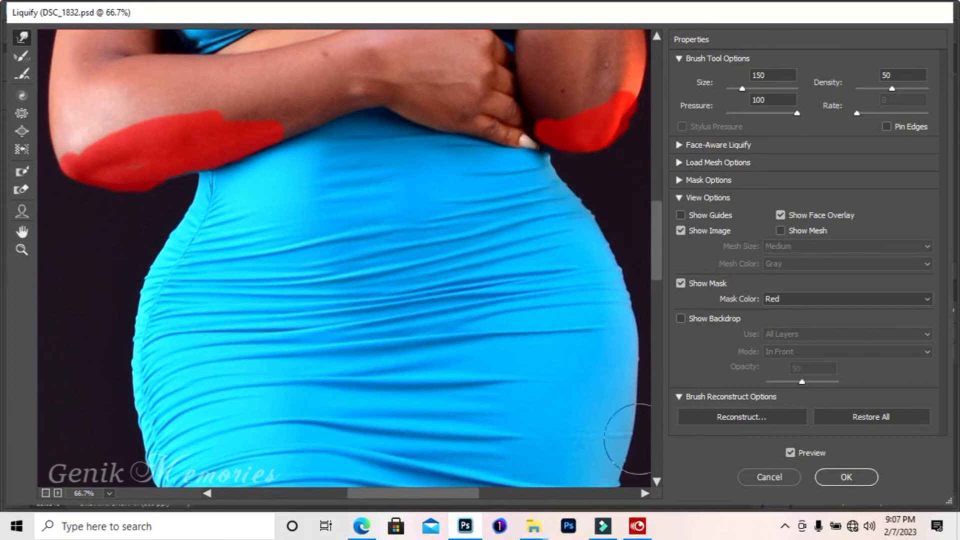
Compare the whole figure with the Liquify preview off and on
key(ctrl+minus)
key(ctrl+0)
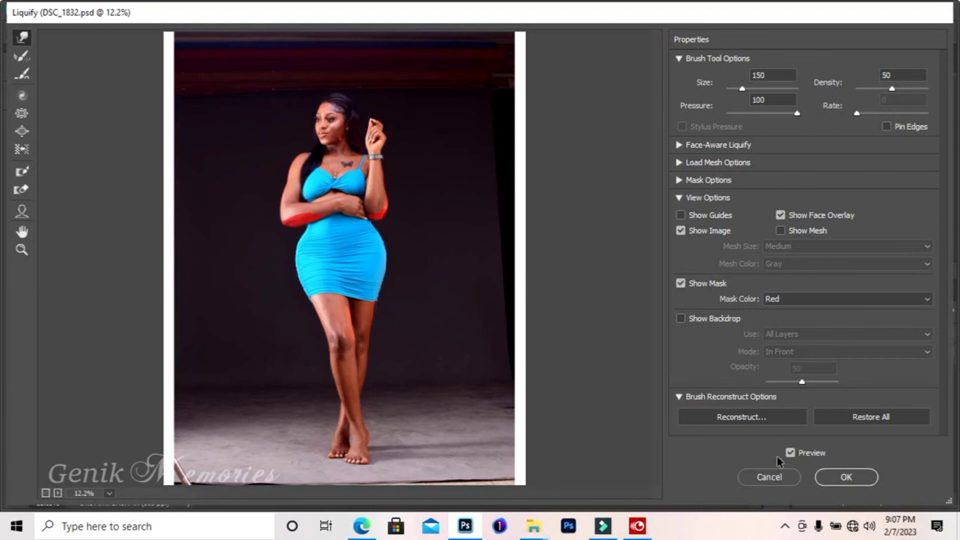
click(791, 453)
click(791, 452)
click(791, 453)
click(791, 452)
Push the left hip's outline slightly inward with Forward Warp, using brush sizes of 500 and 400
key(ctrl+plus)
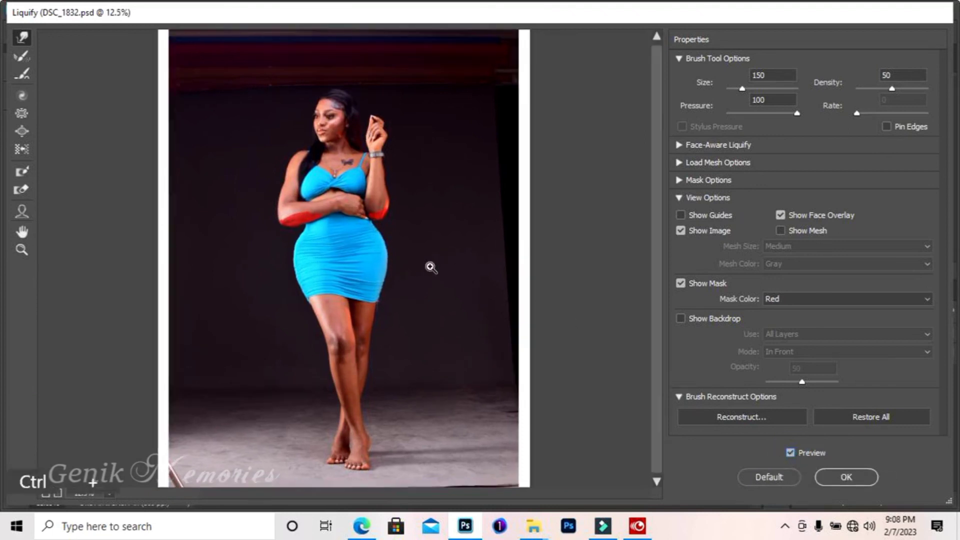
key(ctrl+plus)
key(ctrl+plus)
key(ctrl+plus)
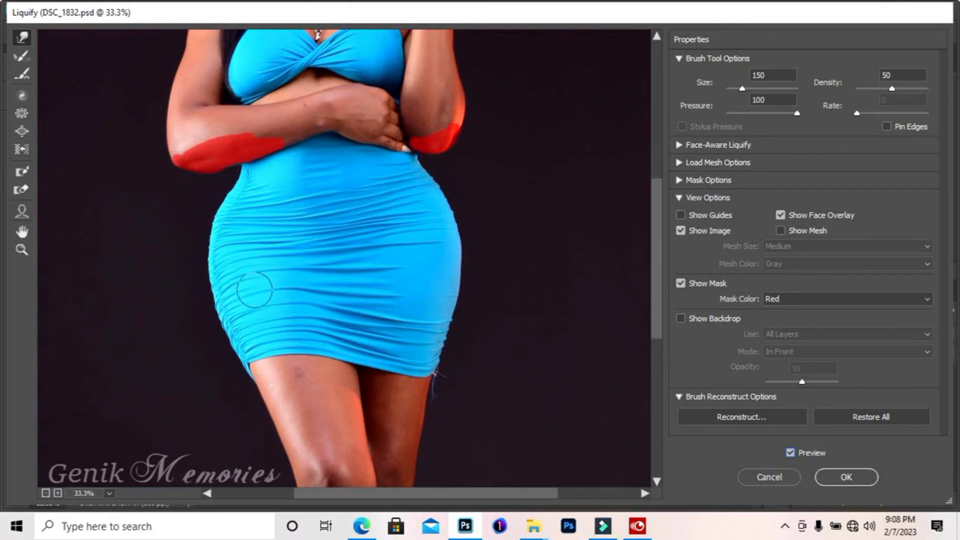
scroll(392, 286, down, 2)
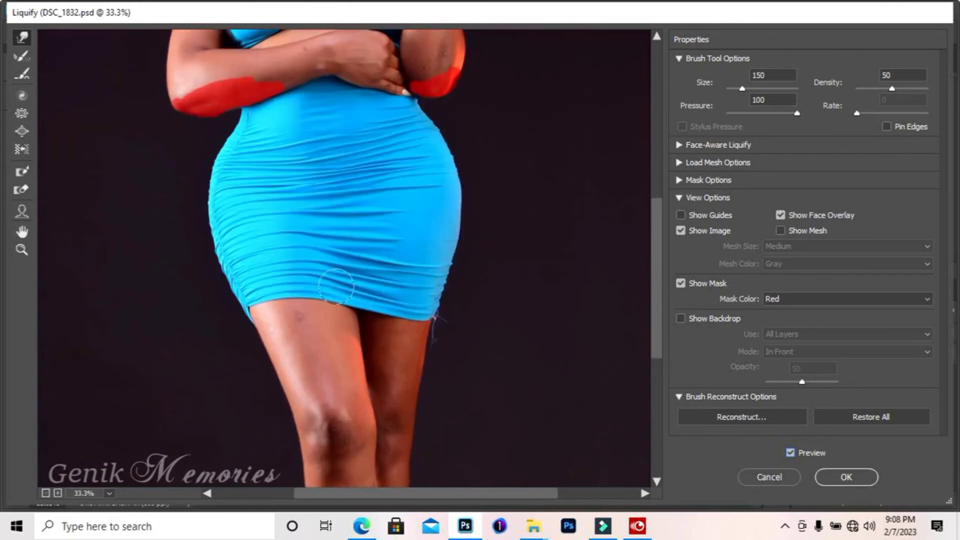
key(bracketright)
key(bracketright)
key(bracketright)
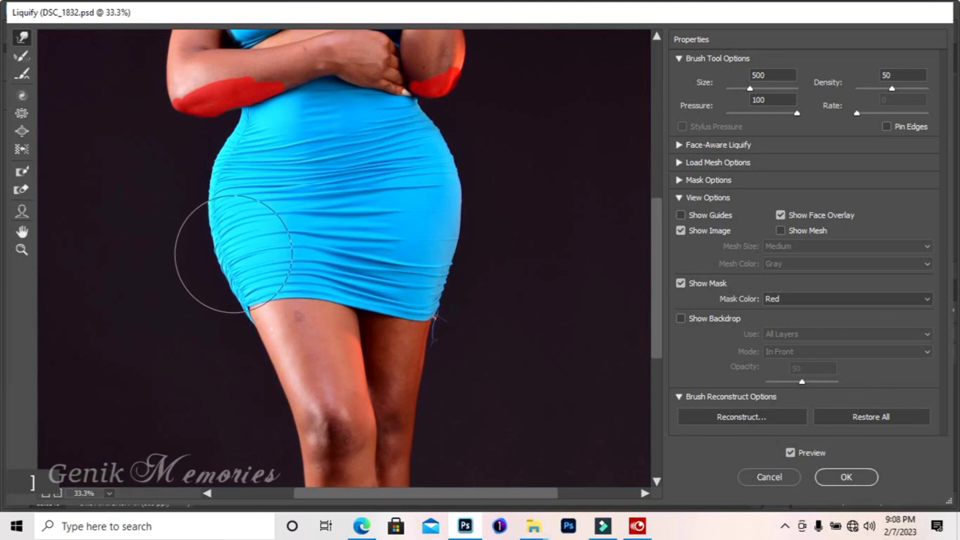
key(bracketleft)
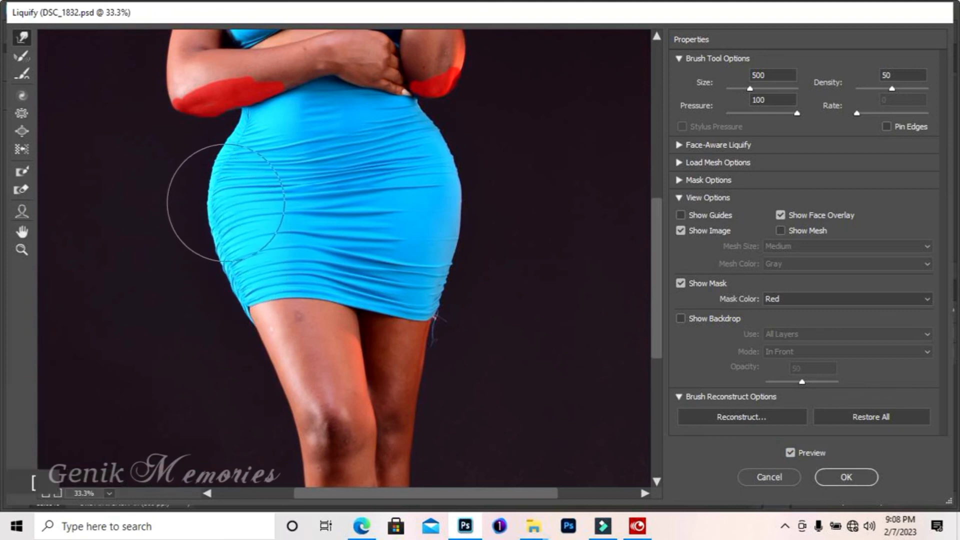
key(bracketright)
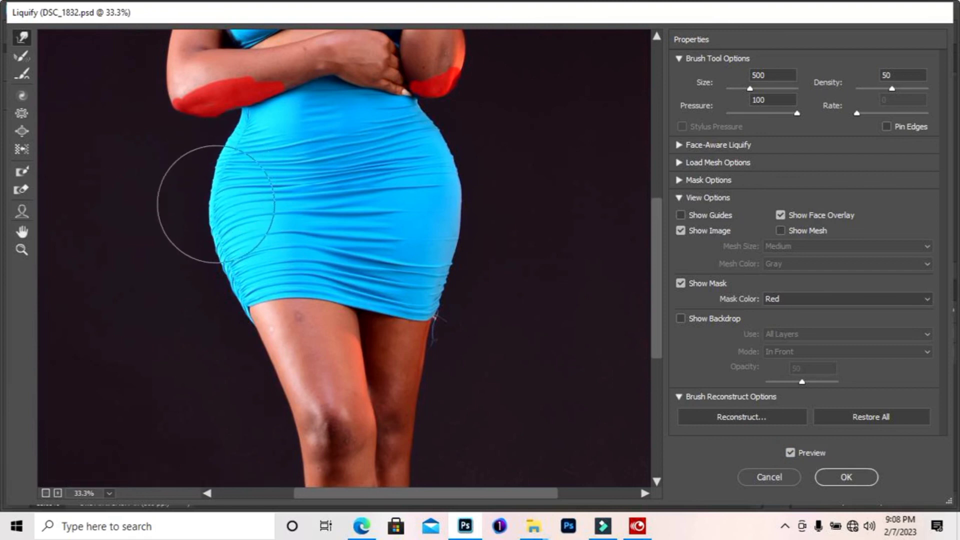
key(bracketleft)
key(bracketleft)
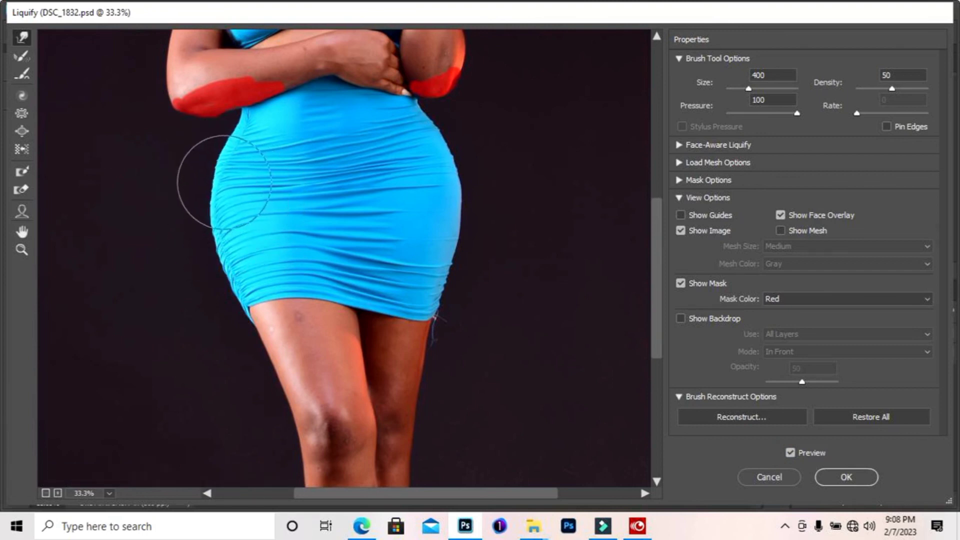
key(bracketright)
key(bracketright)
key(bracketright)
Review the whole figure and apply the Liquify changes to the layer
key(ctrl+minus)
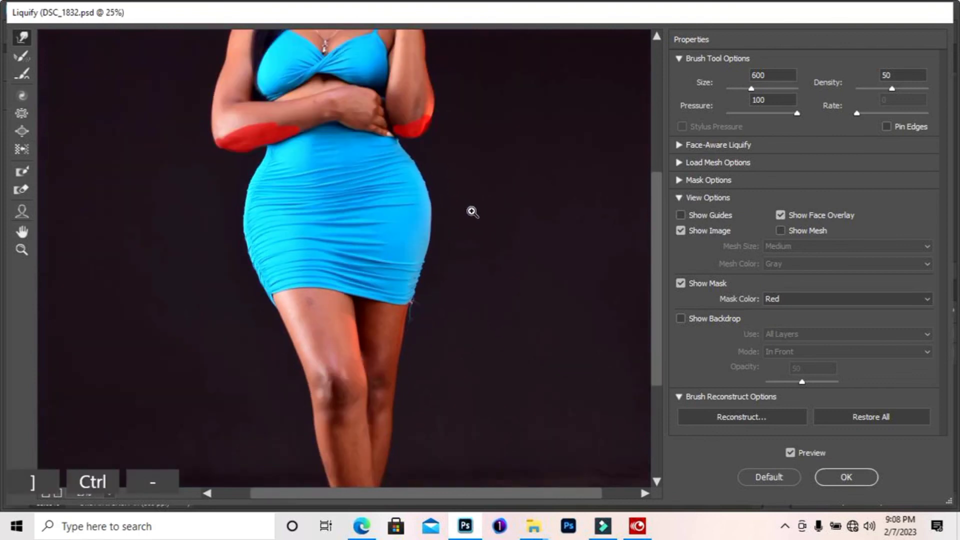
key(ctrl+0)
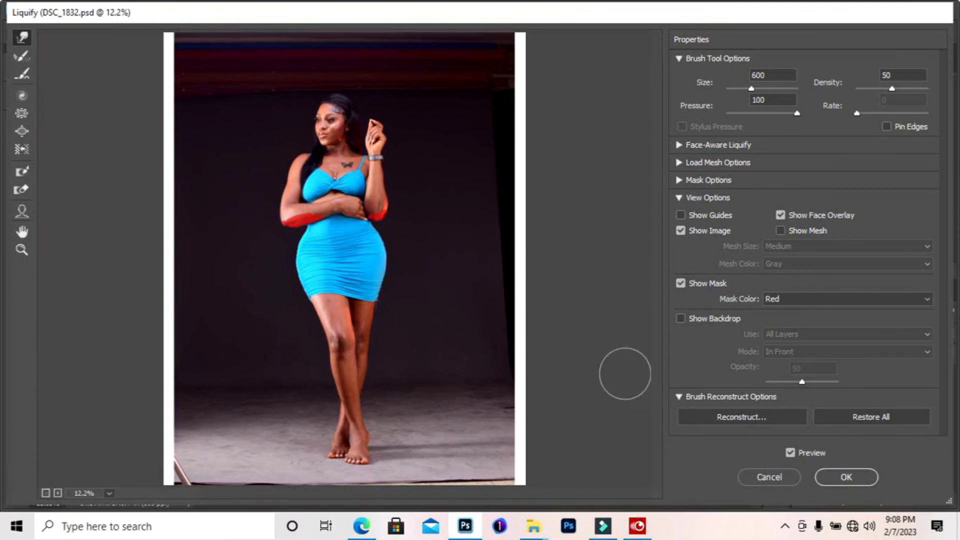
click(840, 477)
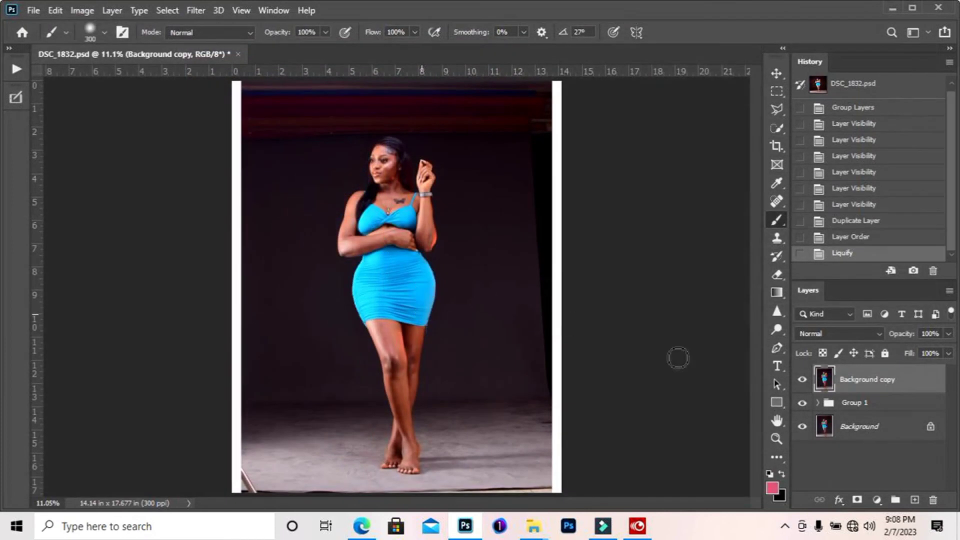
Hide Group 1 and compare the reshaped Background copy with the original Background layer, both in full and close up
click(803, 380)
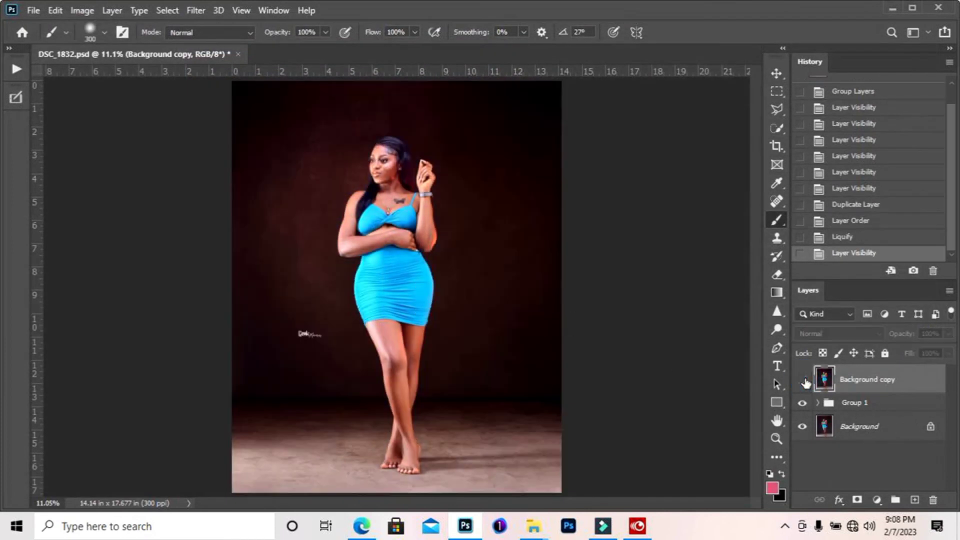
click(803, 380)
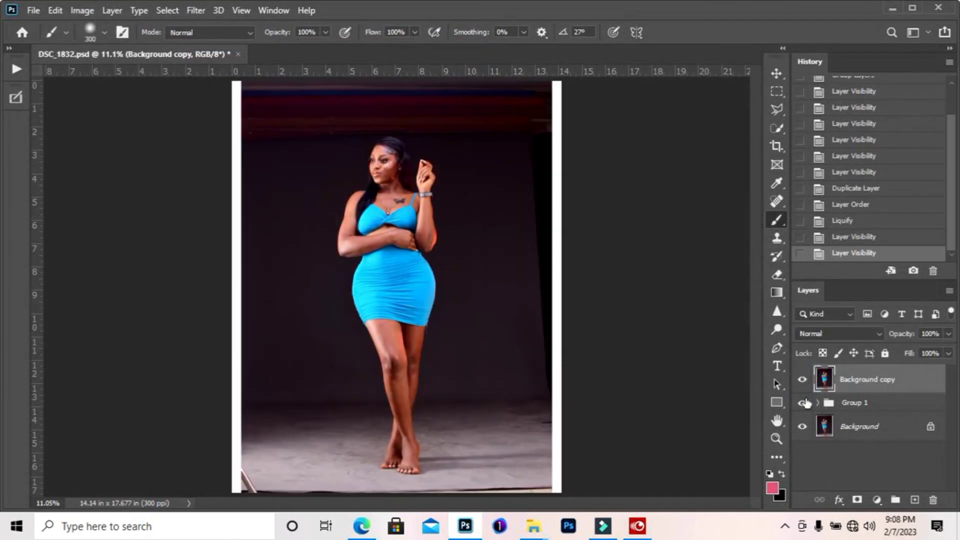
click(804, 403)
click(802, 380)
click(802, 381)
key(ctrl+plus)
key(ctrl+plus)
key(ctrl+plus)
key(ctrl+plus)
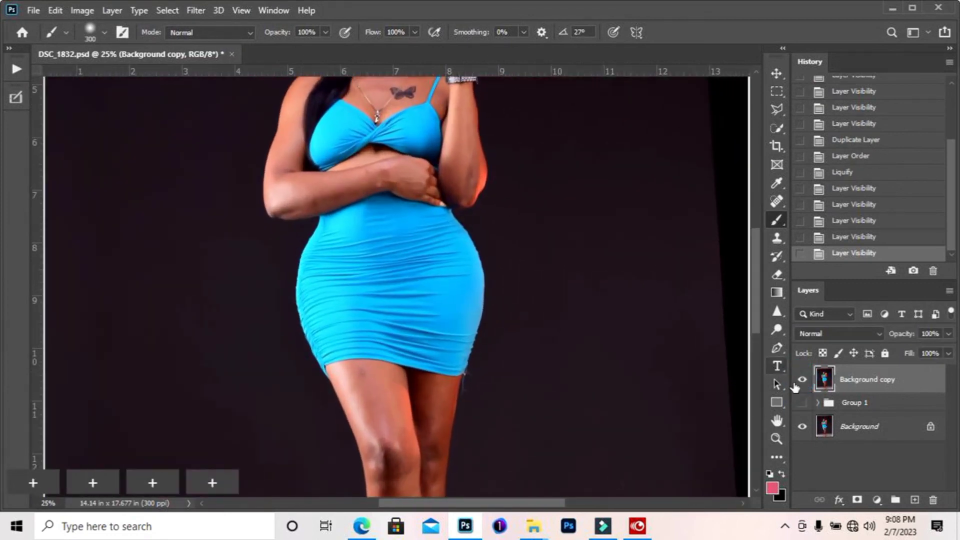
click(801, 381)
click(802, 381)
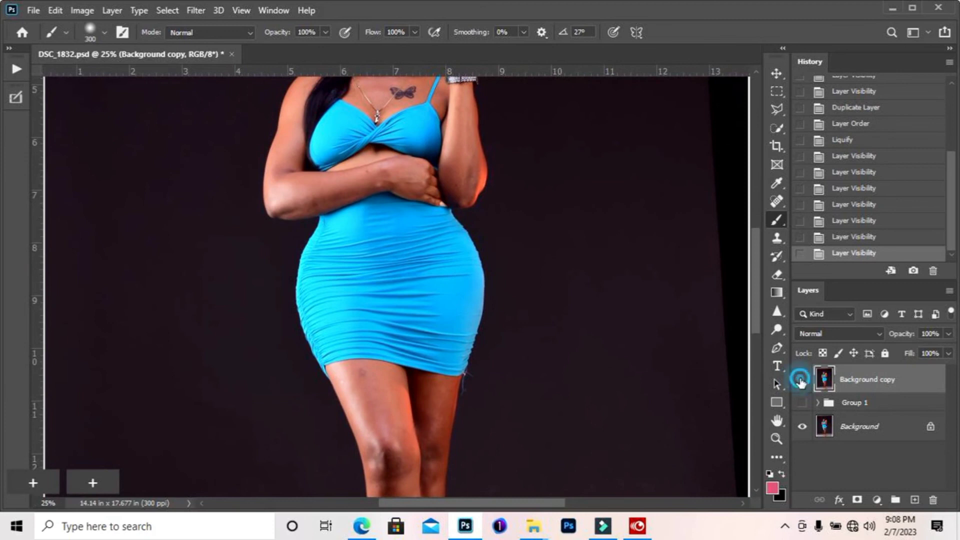
Hide the Background copy layer and show Group 1 again, with the whole photo in view
click(801, 381)
click(802, 403)
key(ctrl+0)
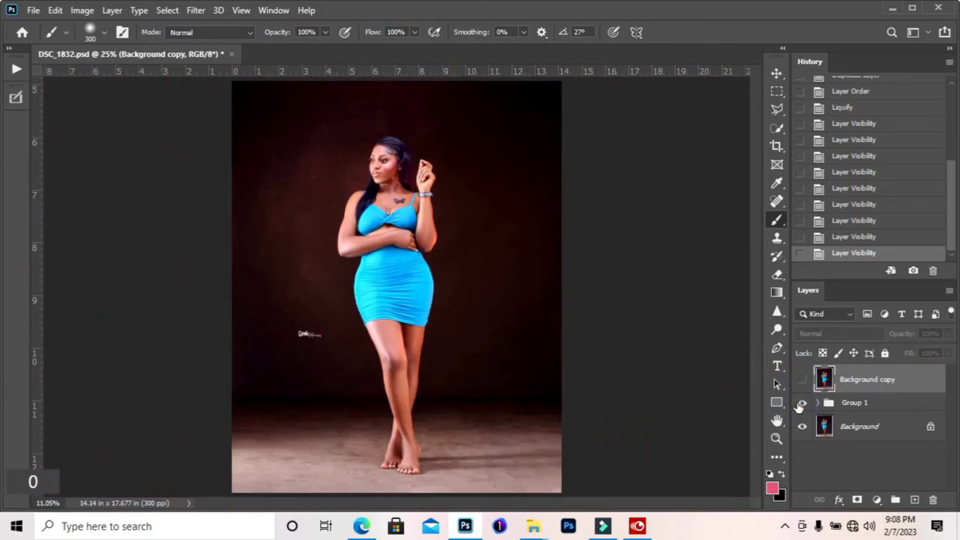